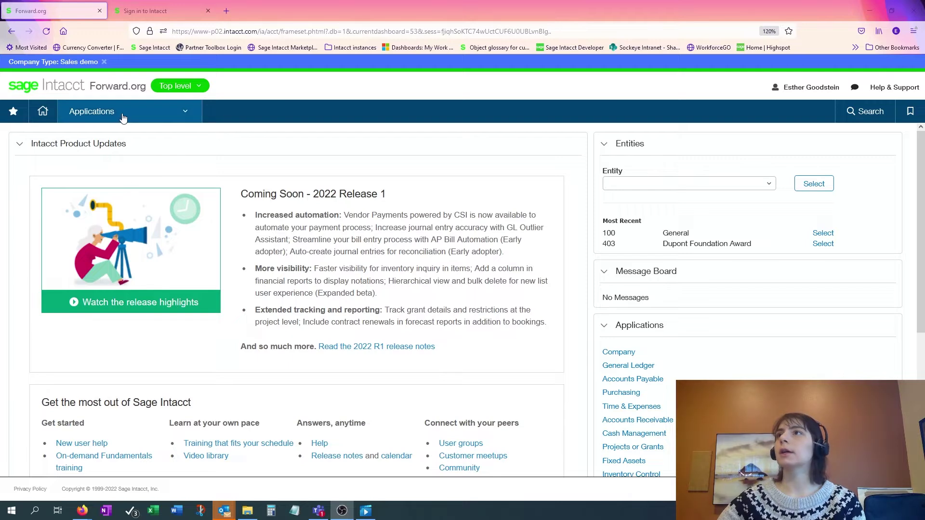
Step: Open the auditor user's record for editing from the company's user list
{"action": "mouse_move", "coordinate": [136, 367]}
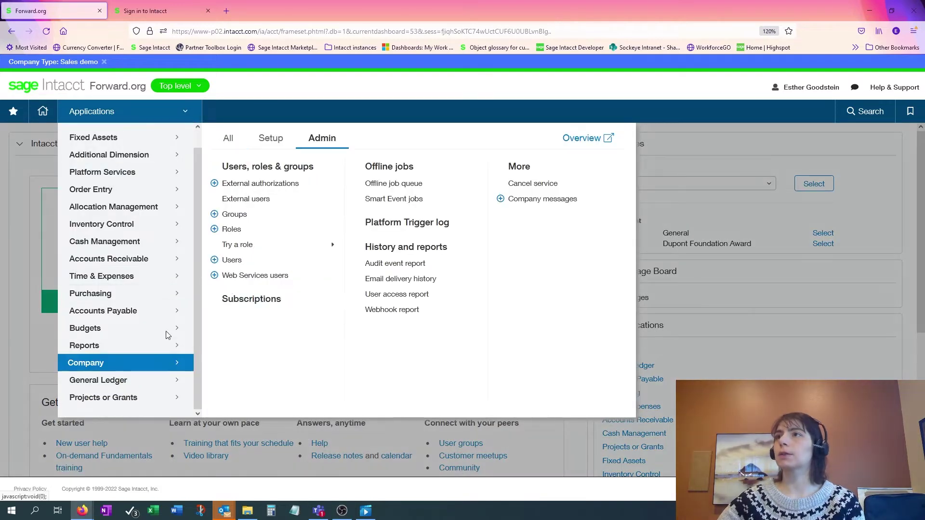
{"action": "left_click", "coordinate": [243, 264]}
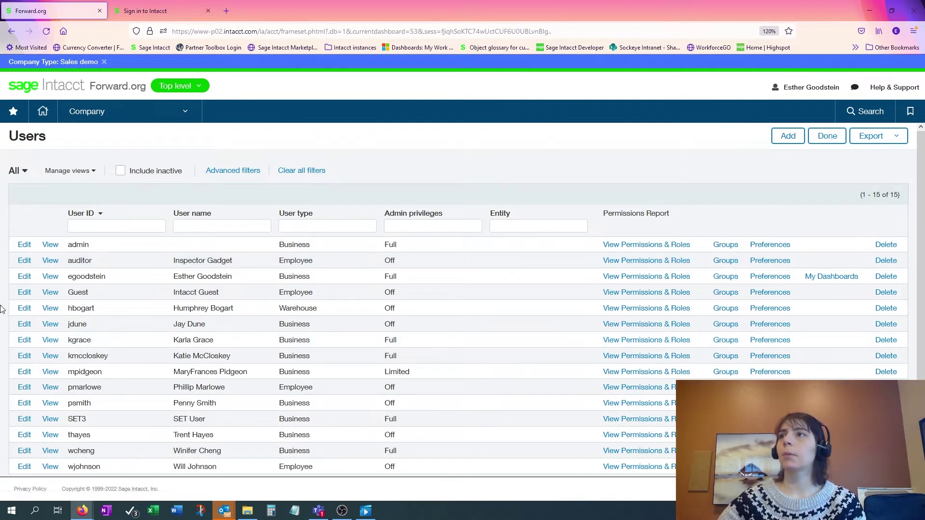
{"action": "left_click", "coordinate": [25, 261]}
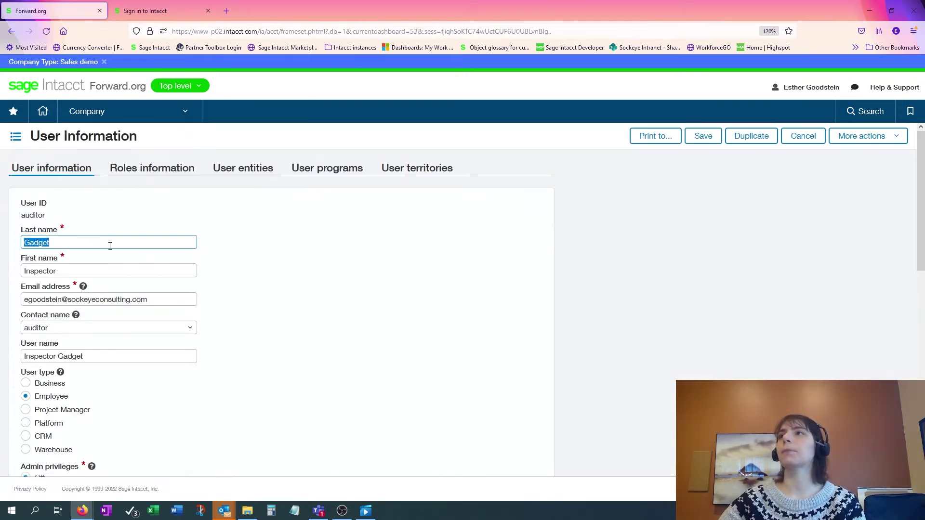
Step: Examine the user ID, first name and email address on the auditor's user record
{"action": "left_click_drag", "start_coordinate": [75, 216], "coordinate": [22, 219]}
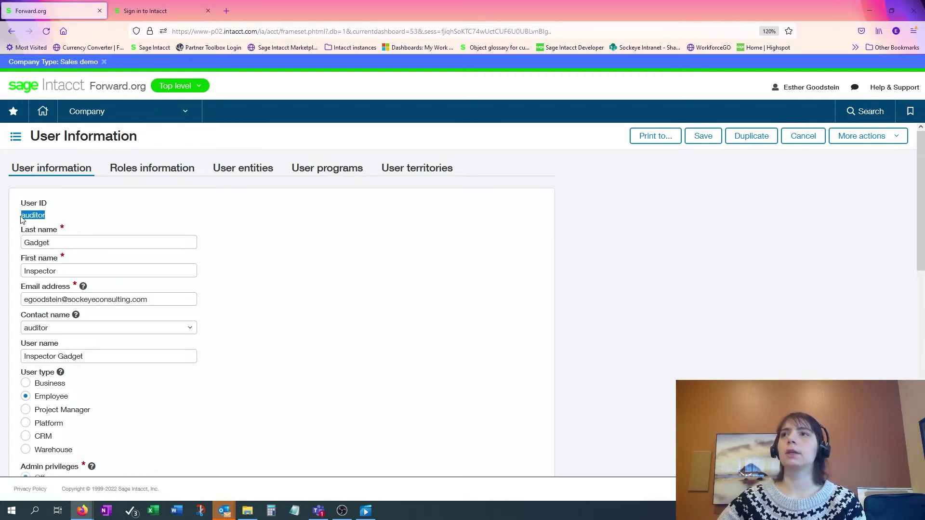
{"action": "left_click", "coordinate": [22, 217]}
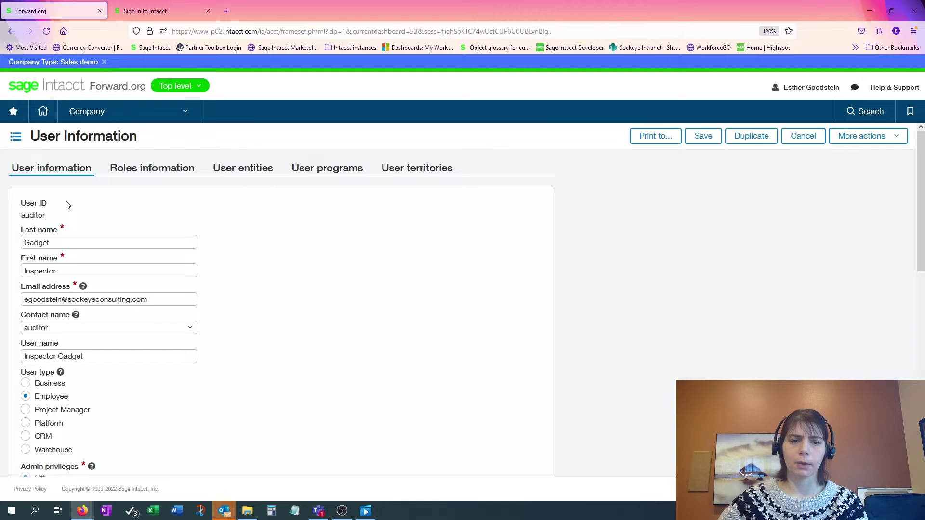
{"action": "left_click", "coordinate": [129, 271]}
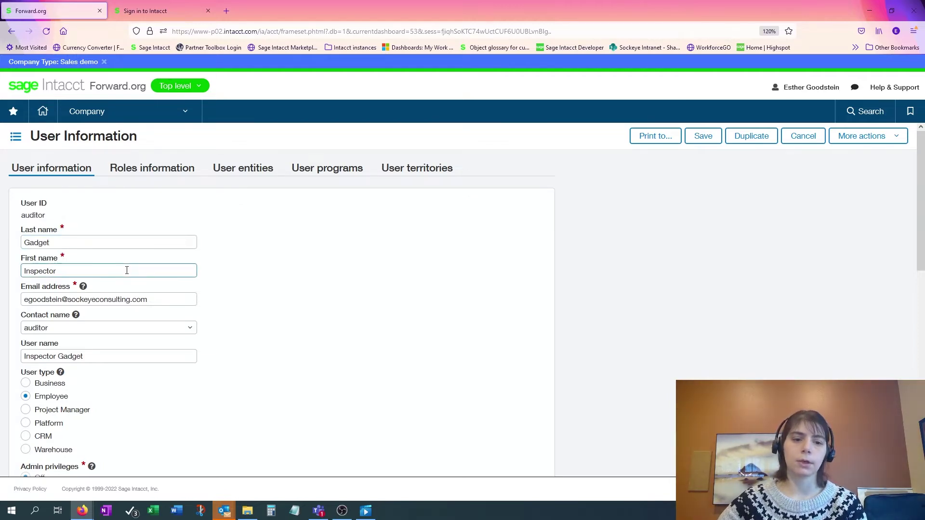
{"action": "left_click", "coordinate": [150, 296]}
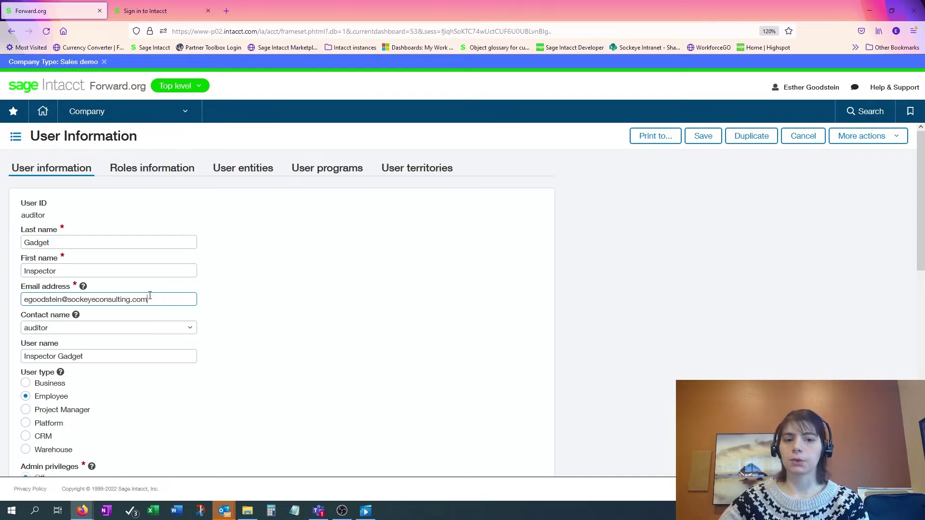
{"action": "left_click", "coordinate": [150, 296]}
{"action": "left_click", "coordinate": [289, 305]}
Step: View the contact record linked to the auditor user and close it
{"action": "left_click", "coordinate": [193, 330]}
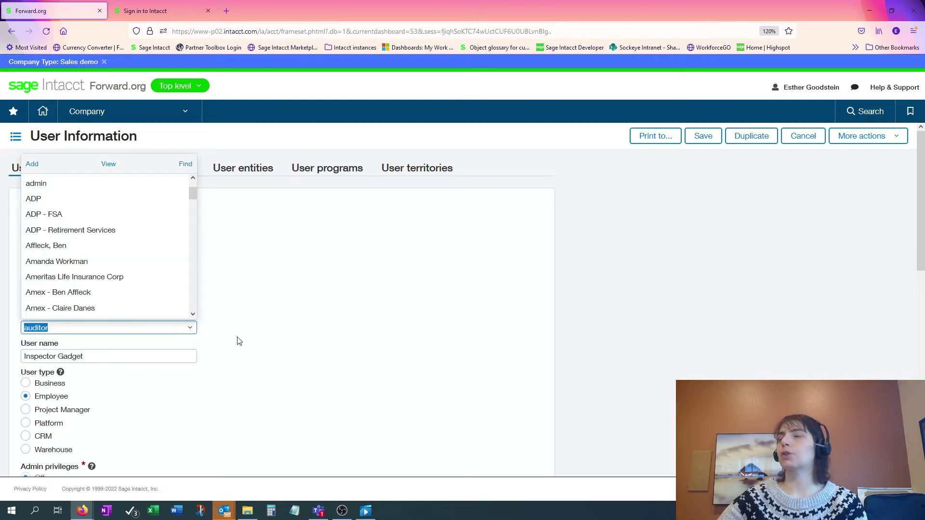
{"action": "left_click", "coordinate": [109, 164]}
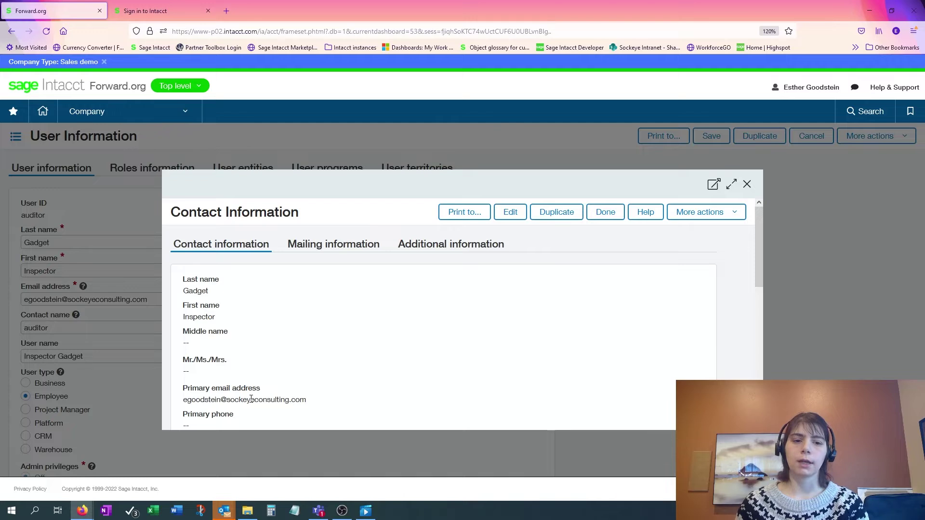
{"action": "left_click", "coordinate": [747, 184]}
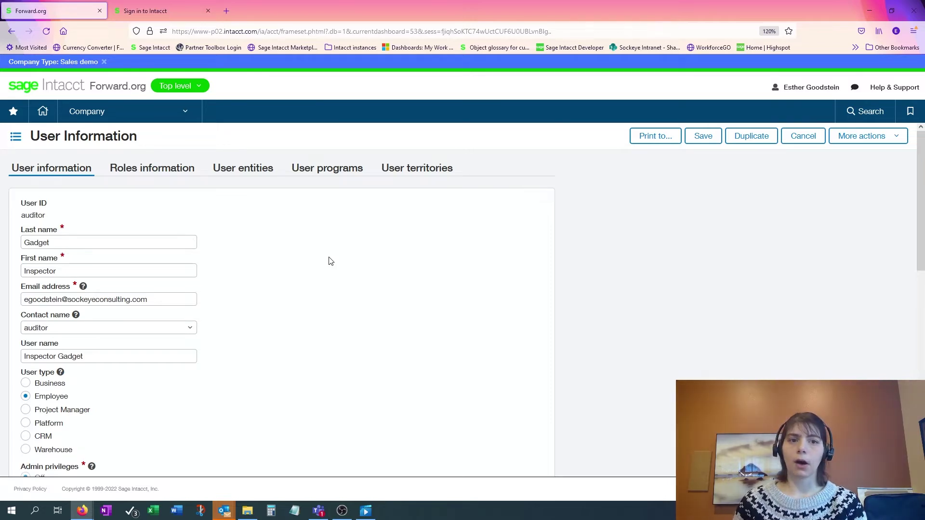
Step: Examine the auditor's user type, admin privileges and the available status options
{"action": "scroll", "coordinate": [289, 270], "scroll_direction": "down", "scroll_amount": 2}
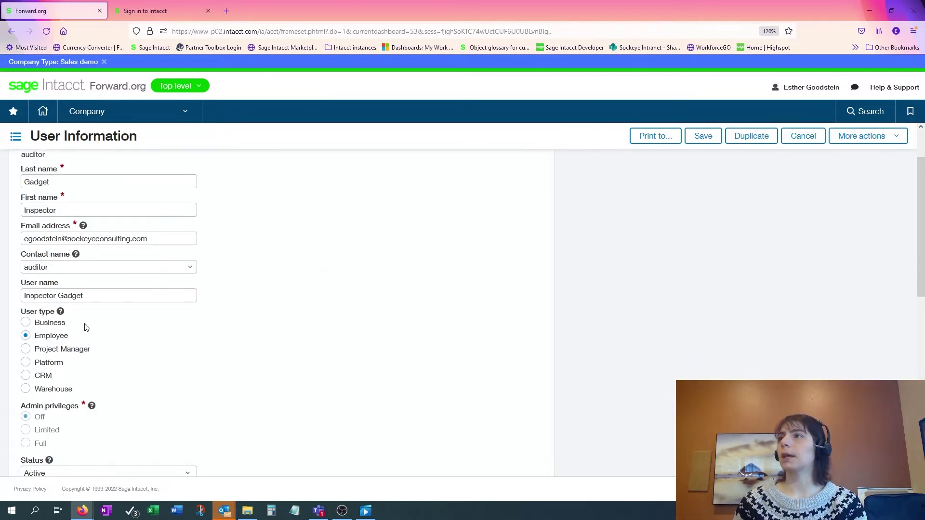
{"action": "left_click_drag", "start_coordinate": [72, 338], "coordinate": [35, 341]}
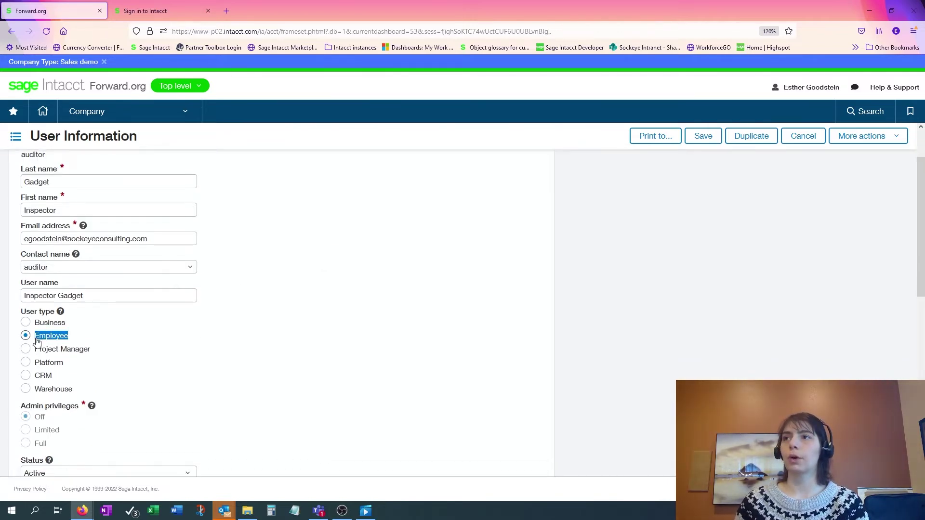
{"action": "left_click", "coordinate": [73, 343]}
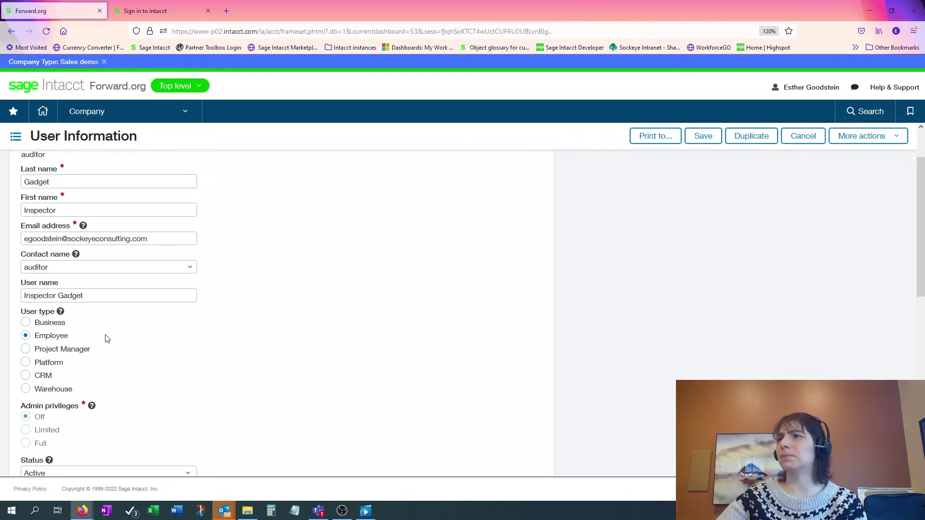
{"action": "scroll", "coordinate": [106, 337], "scroll_direction": "down", "scroll_amount": 2}
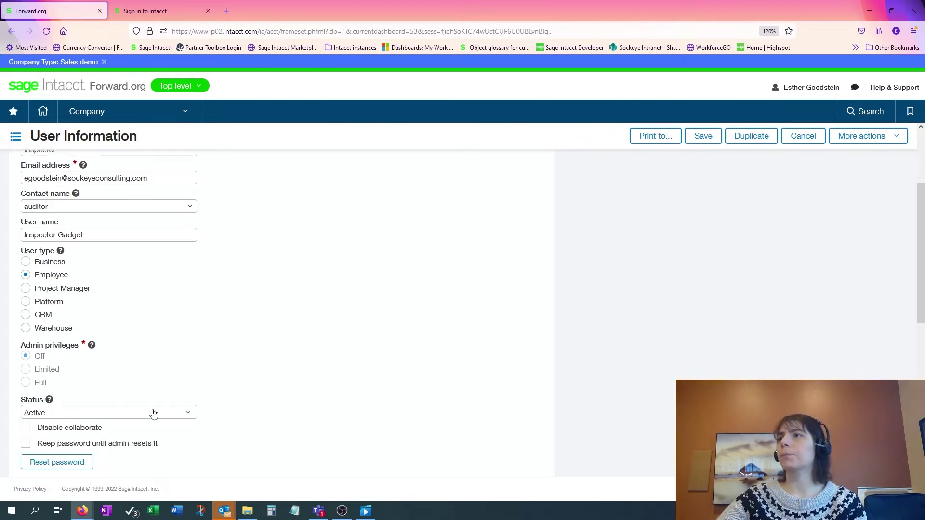
{"action": "left_click", "coordinate": [187, 414]}
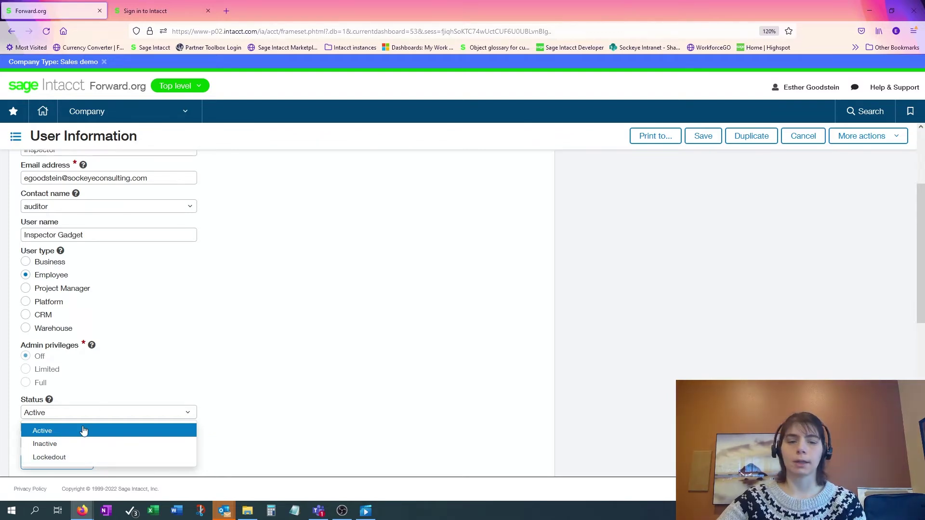
{"action": "left_click", "coordinate": [288, 351]}
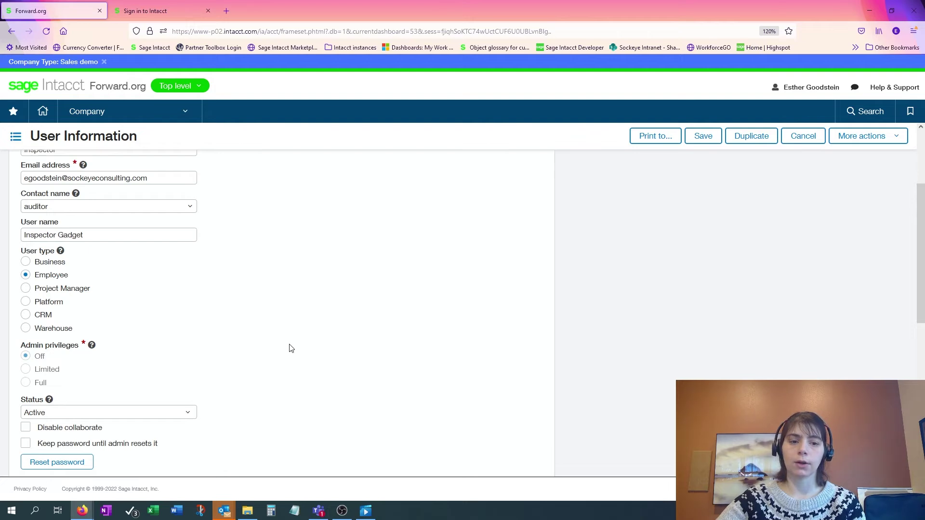
{"action": "scroll", "coordinate": [277, 375], "scroll_direction": "down", "scroll_amount": 2}
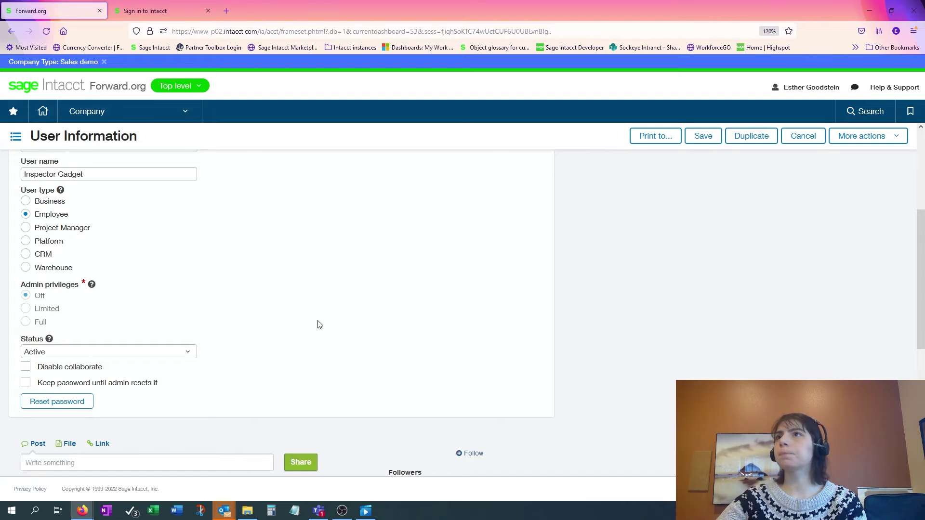
{"action": "scroll", "coordinate": [323, 321], "scroll_direction": "up", "scroll_amount": 6}
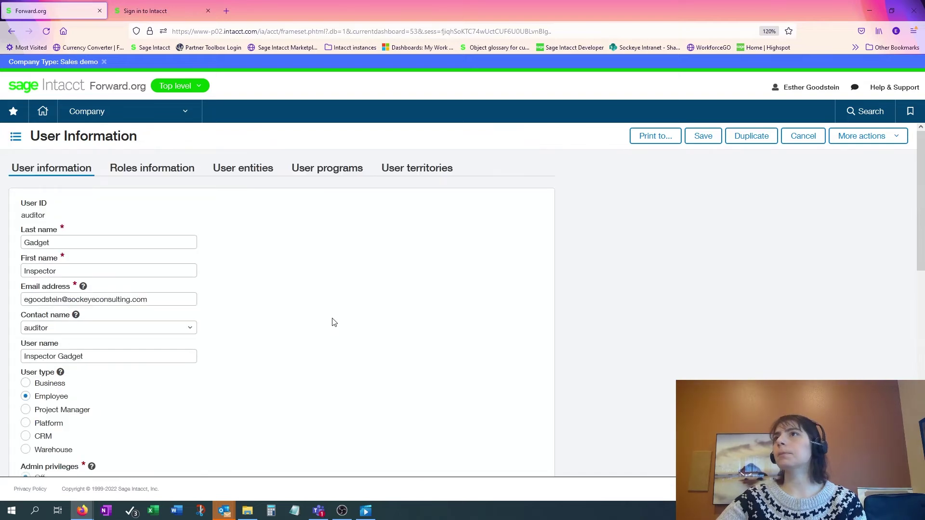
Step: Open the subscriptions of the auditor's assigned Audit Access role and maximize their window
{"action": "left_click", "coordinate": [161, 170]}
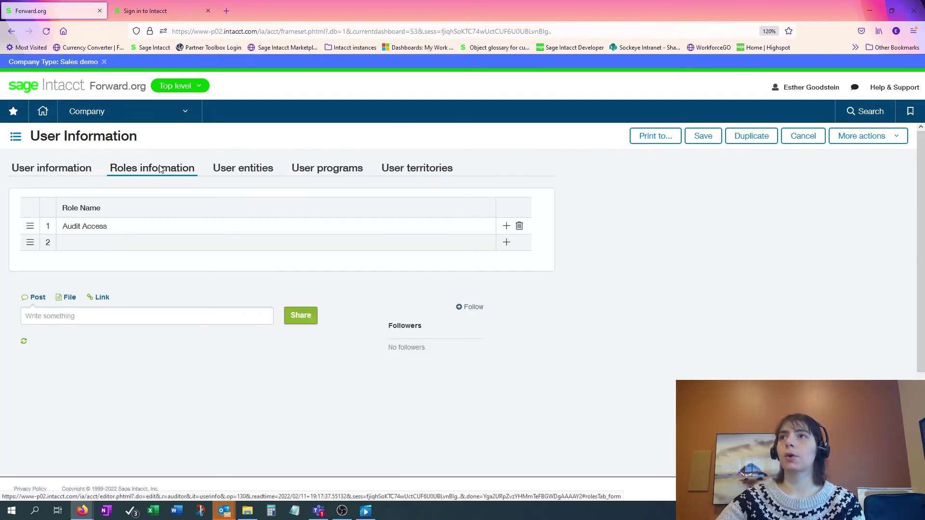
{"action": "left_click", "coordinate": [132, 229]}
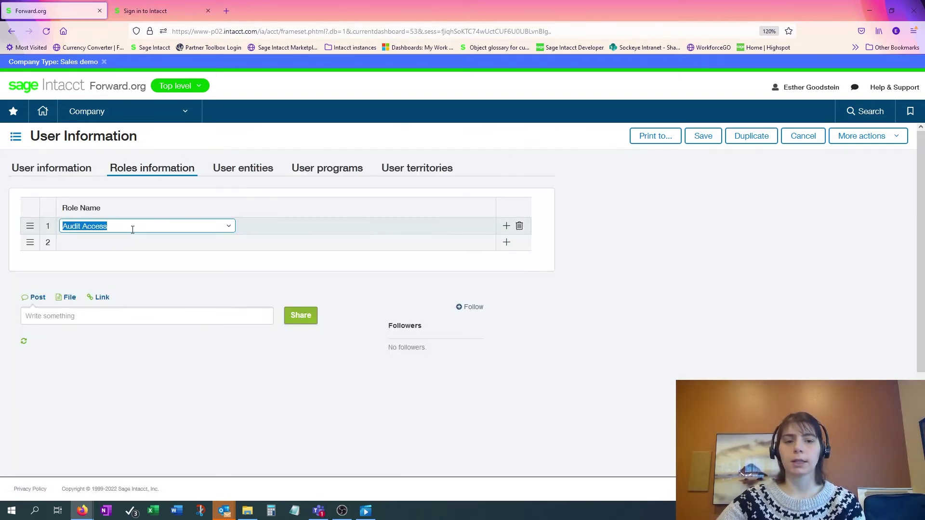
{"action": "left_click", "coordinate": [235, 225]}
{"action": "left_click", "coordinate": [157, 244]}
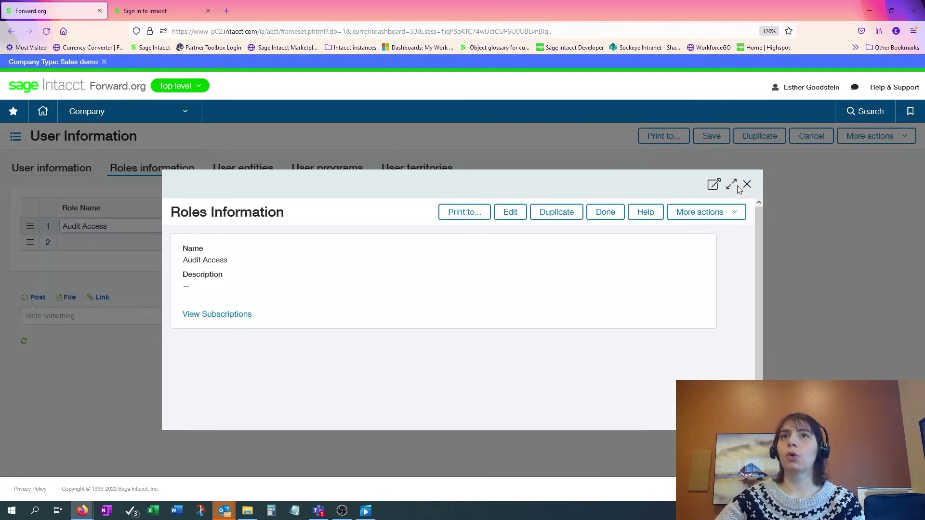
{"action": "left_click", "coordinate": [239, 316]}
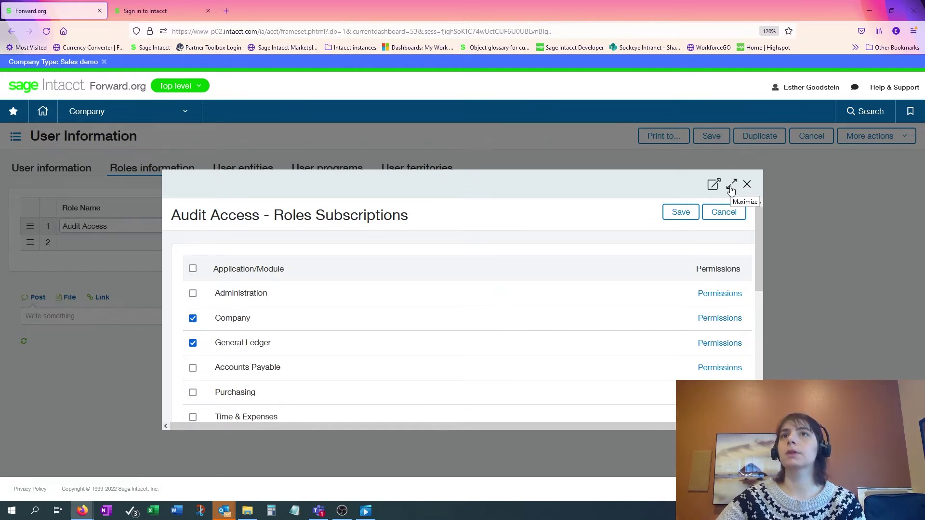
{"action": "left_click", "coordinate": [730, 190]}
Step: Review the Company permissions of the Audit Access role, close them, and check the role's other subscribed modules
{"action": "left_click", "coordinate": [657, 272]}
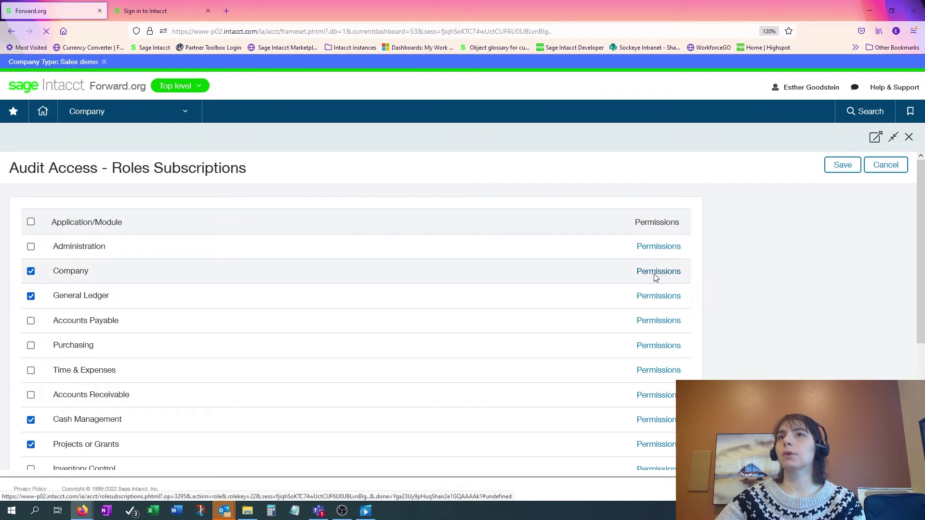
{"action": "scroll", "coordinate": [478, 313], "scroll_direction": "down", "scroll_amount": 2}
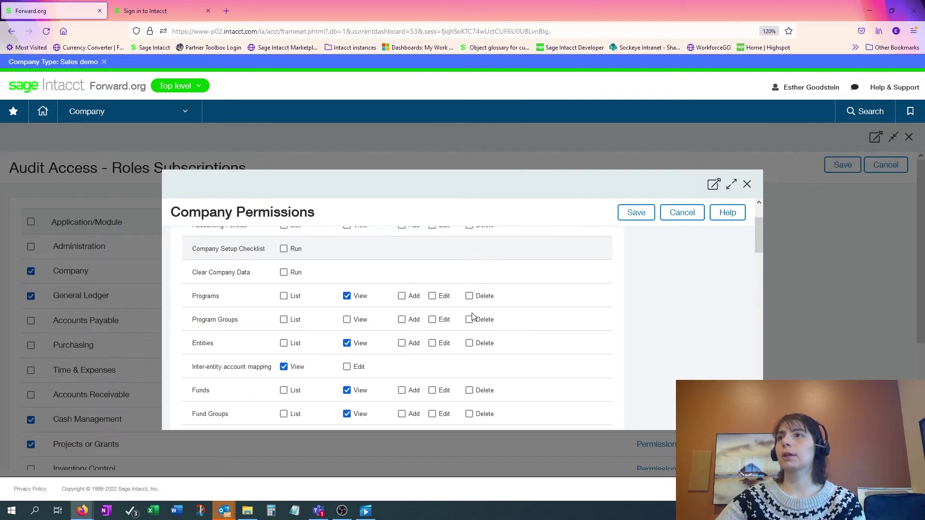
{"action": "scroll", "coordinate": [460, 338], "scroll_direction": "down", "scroll_amount": 4}
{"action": "scroll", "coordinate": [463, 354], "scroll_direction": "down", "scroll_amount": 6}
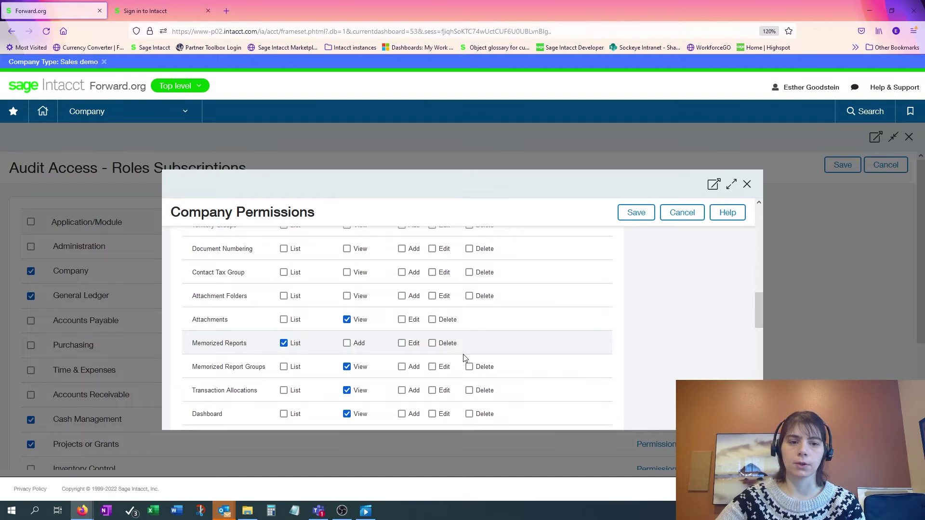
{"action": "scroll", "coordinate": [462, 354], "scroll_direction": "down", "scroll_amount": 5}
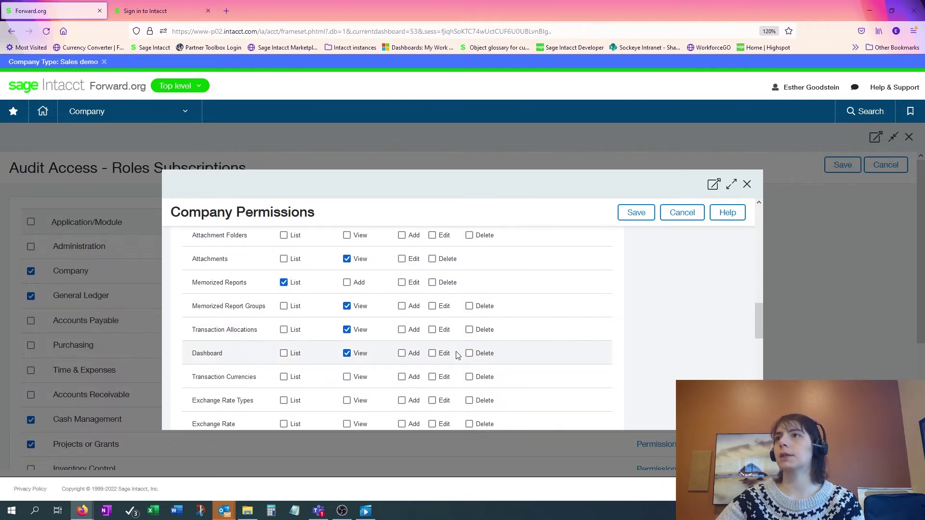
{"action": "scroll", "coordinate": [457, 355], "scroll_direction": "up", "scroll_amount": 3}
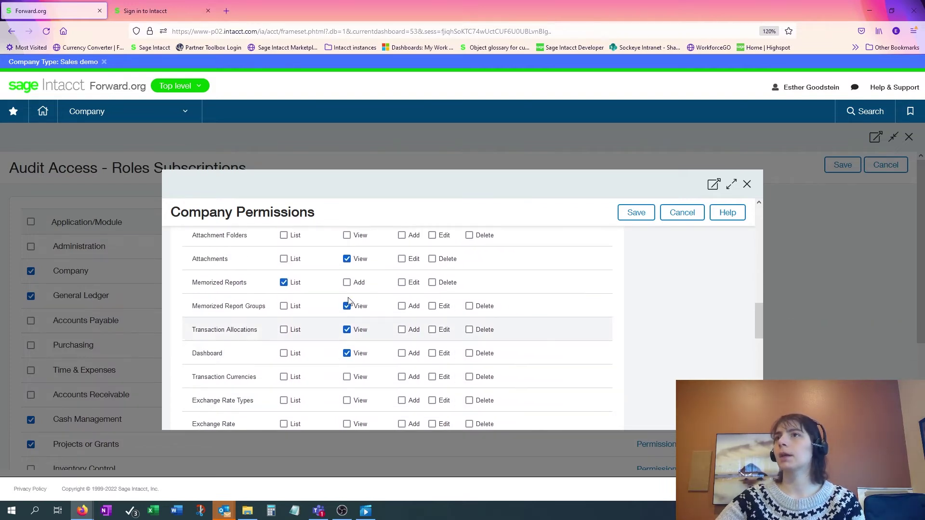
{"action": "left_click", "coordinate": [747, 184]}
{"action": "scroll", "coordinate": [677, 241], "scroll_direction": "down", "scroll_amount": 2}
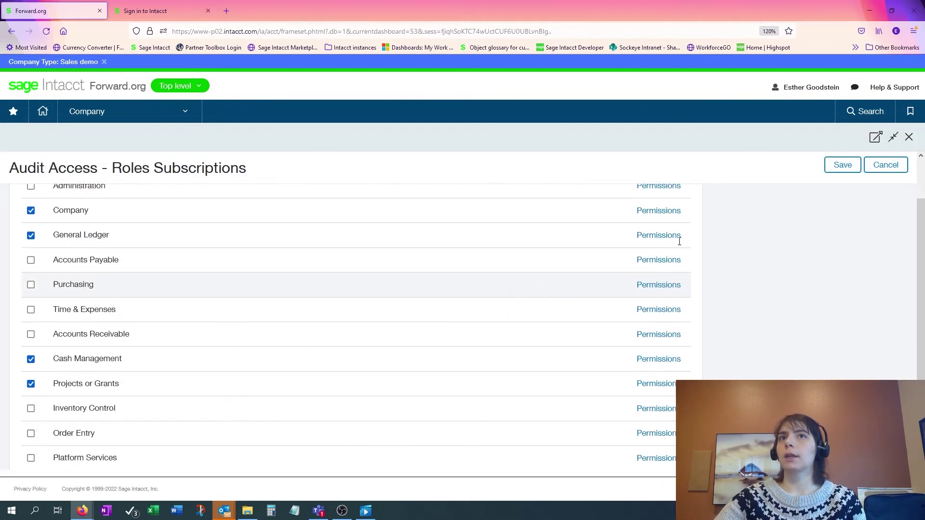
Step: Save the Audit Access role subscriptions and return to the user list without saving the user record
{"action": "left_click", "coordinate": [841, 172]}
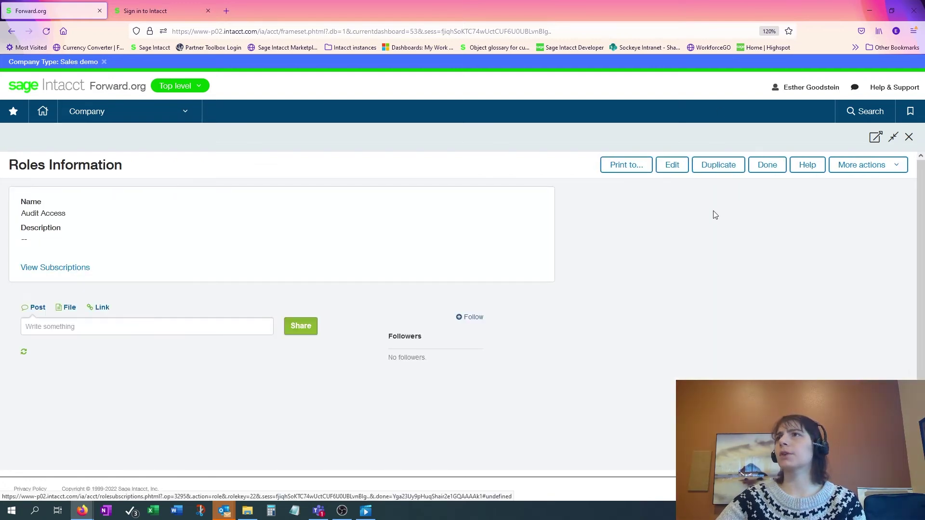
{"action": "left_click", "coordinate": [908, 138]}
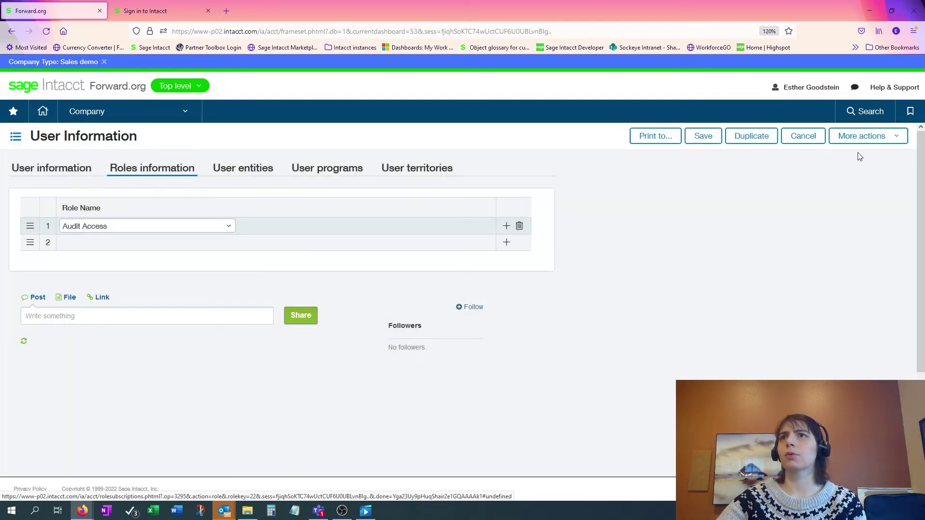
{"action": "left_click", "coordinate": [801, 139]}
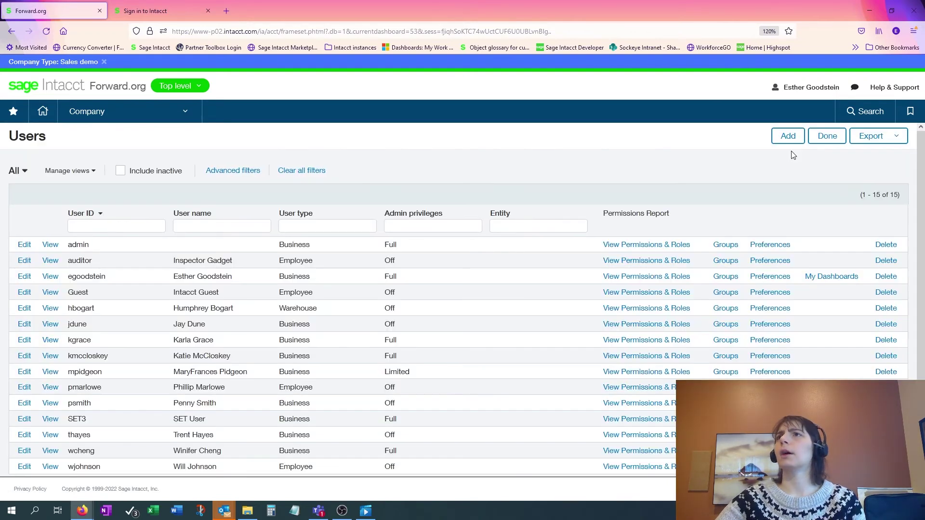
Step: Sign in to Intacct as the auditor user with the account password in the other browser tab, declining the saved login update
{"action": "left_click", "coordinate": [173, 15]}
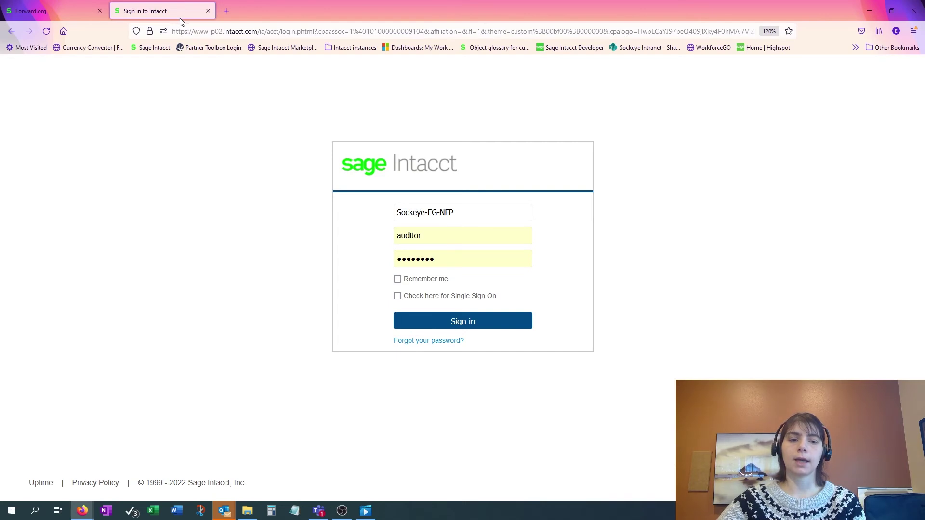
{"action": "left_click", "coordinate": [464, 316]}
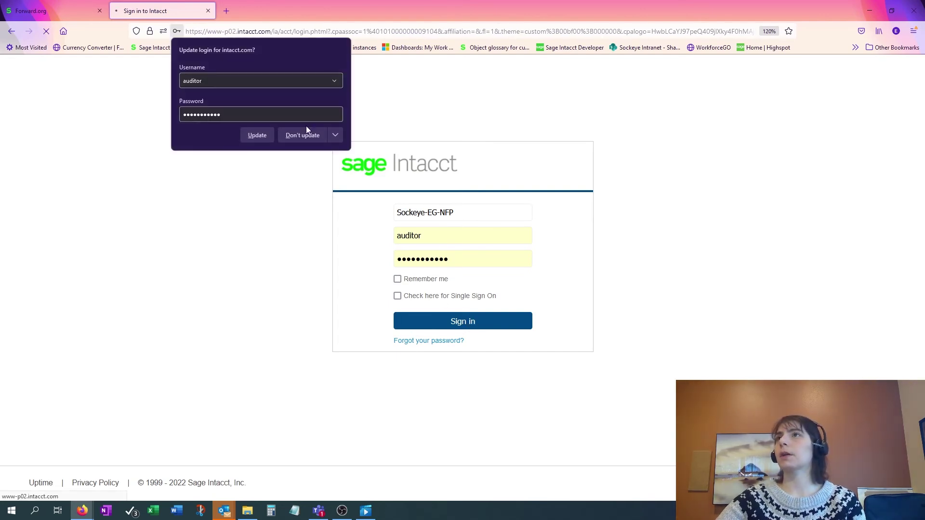
{"action": "left_click", "coordinate": [304, 135]}
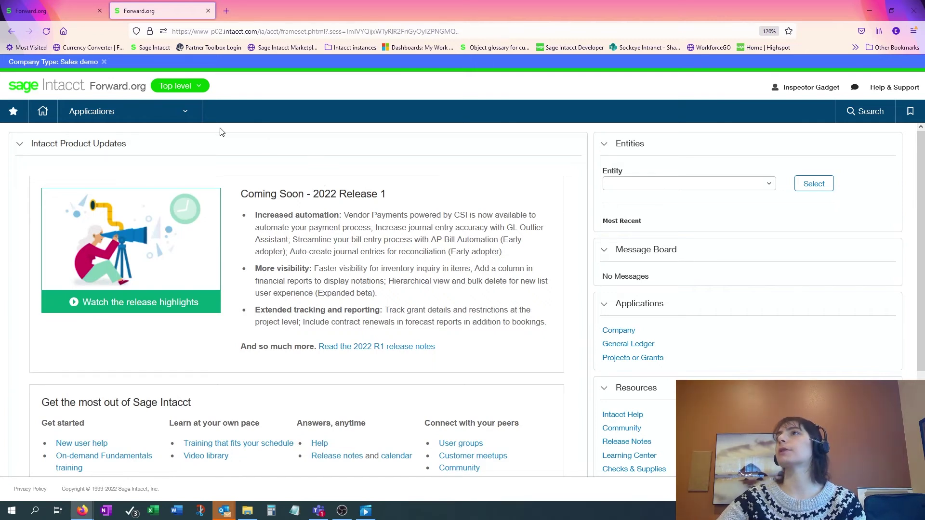
Step: Examine which General Ledger, Company and Reports functions are available to the auditor user
{"action": "left_click", "coordinate": [123, 111]}
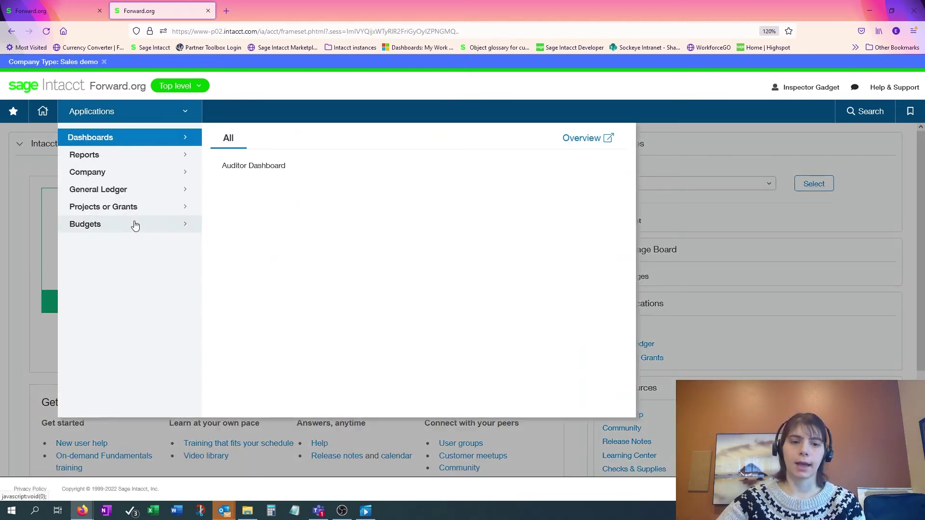
{"action": "left_click", "coordinate": [136, 192]}
{"action": "left_click", "coordinate": [255, 140]}
{"action": "left_click", "coordinate": [222, 145]}
{"action": "left_click", "coordinate": [124, 173]}
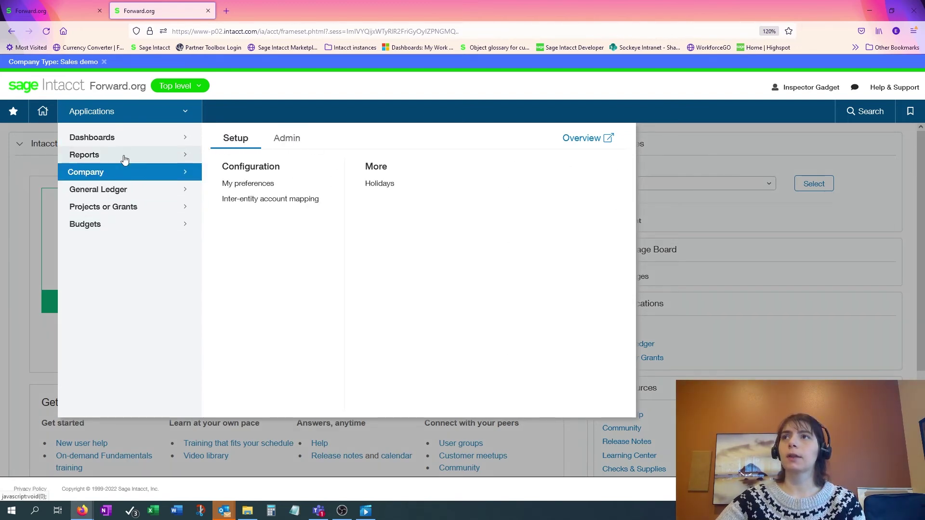
{"action": "left_click", "coordinate": [124, 155]}
{"action": "left_click", "coordinate": [262, 142]}
{"action": "left_click", "coordinate": [227, 143]}
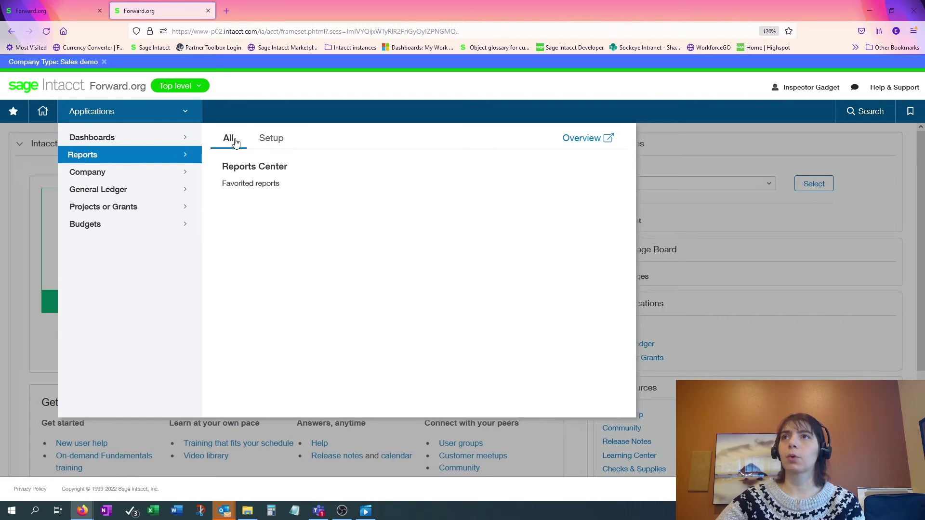
Step: Open the Auditor Dashboard
{"action": "left_click", "coordinate": [92, 139]}
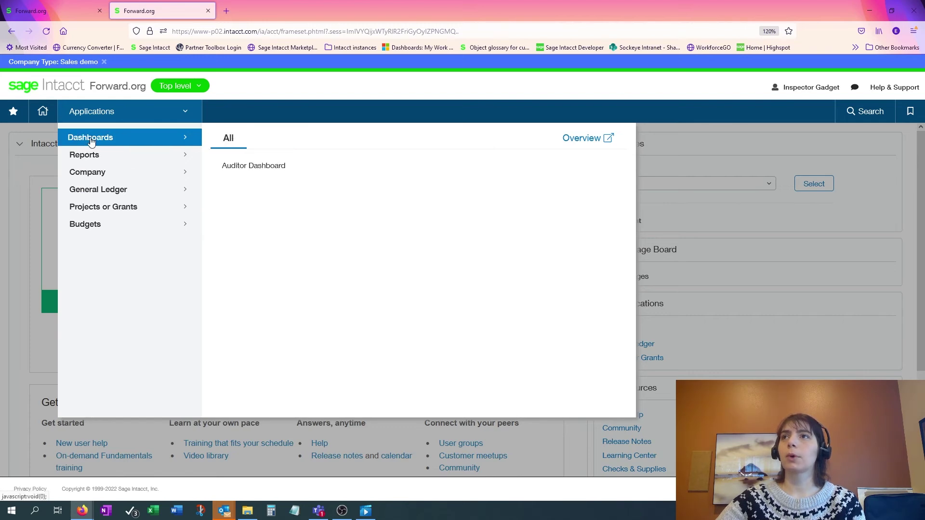
{"action": "left_click", "coordinate": [254, 166]}
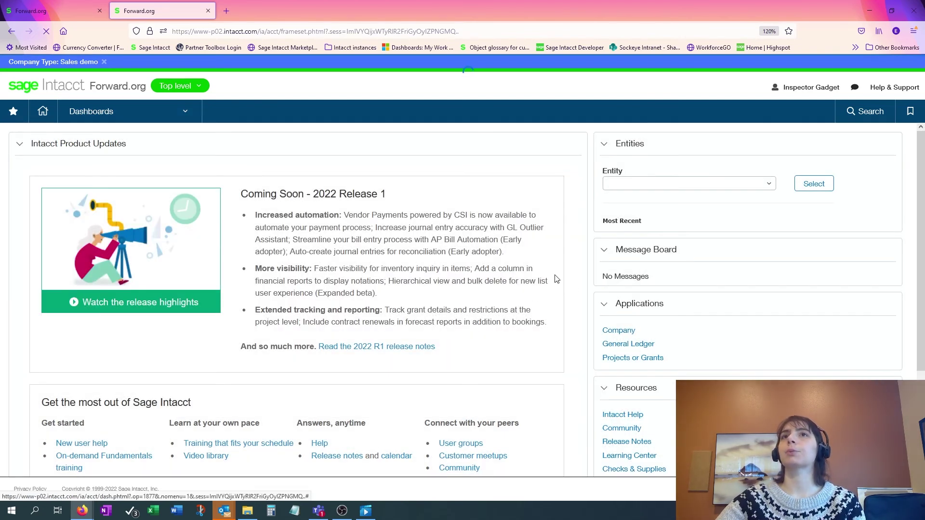